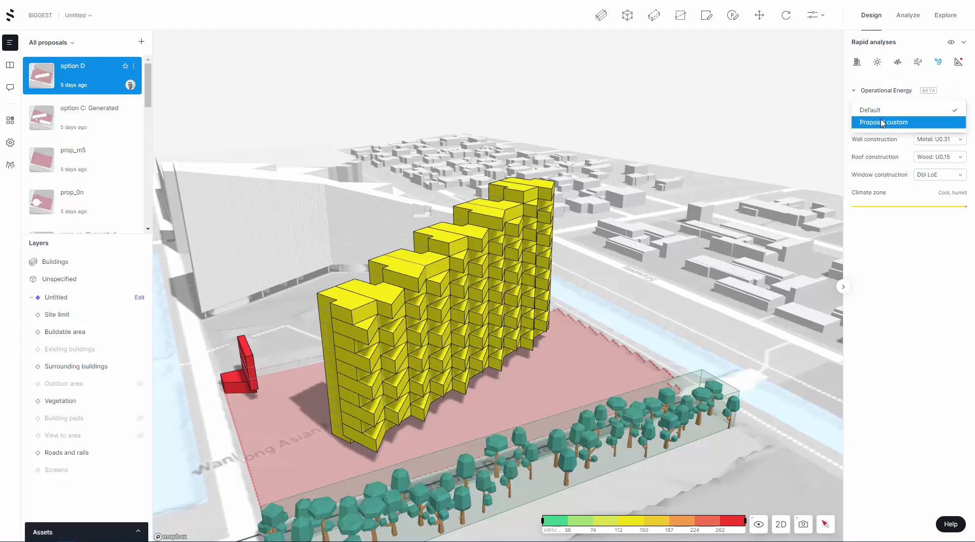
# - Apply the Proposal custom set to the operational energy analysis and open the project's energy settings to view the wall construction options
pyautogui.click(882, 123)
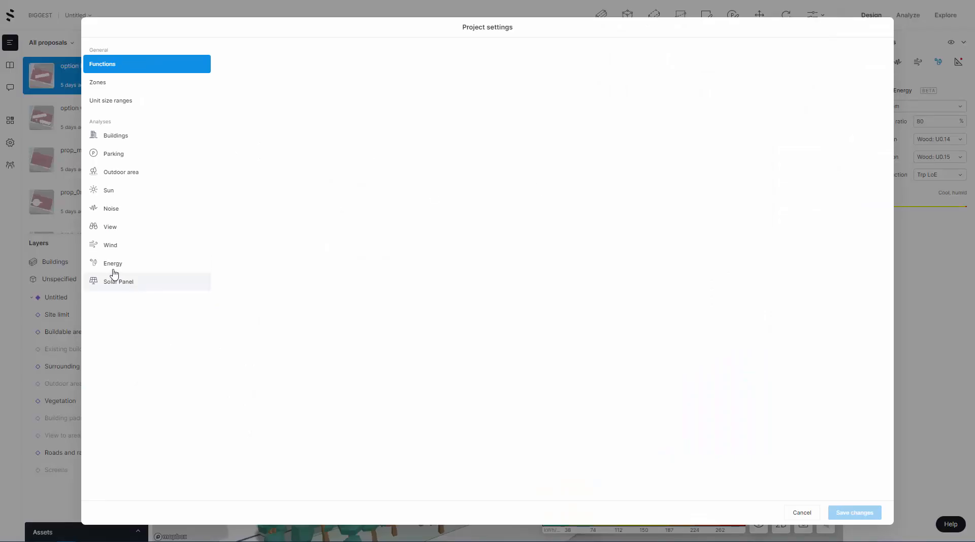
pyautogui.click(108, 267)
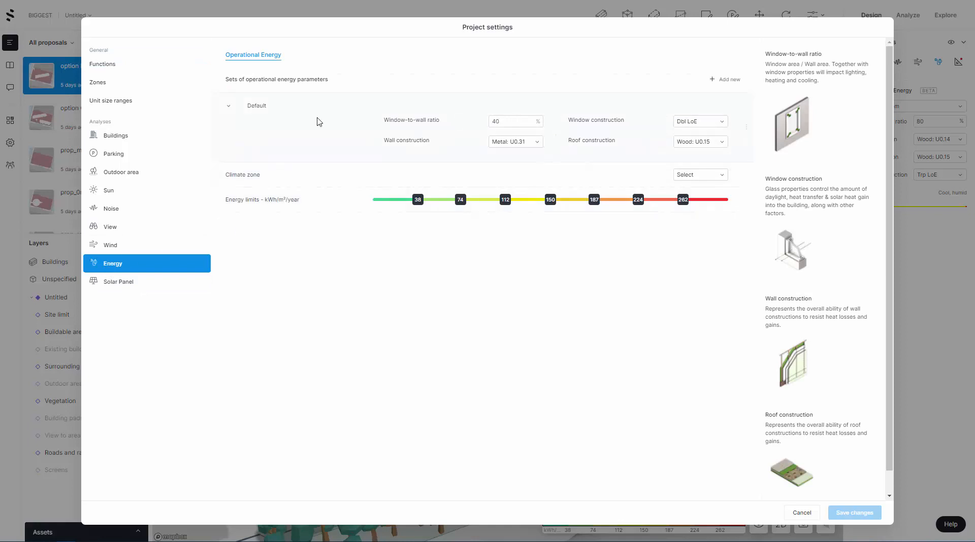
pyautogui.click(516, 146)
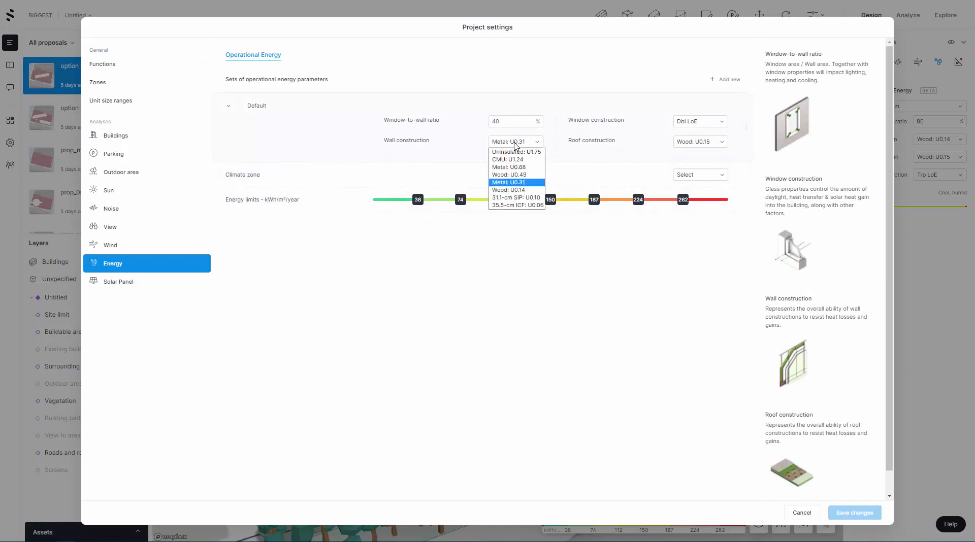
pyautogui.click(515, 144)
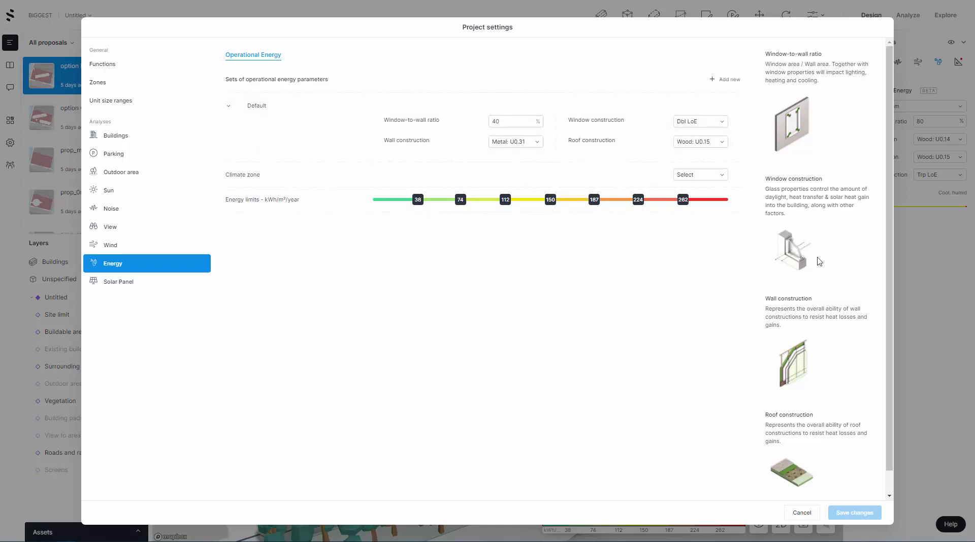
# - Set the lowest energy limit to 0 and the highest to 300 kWh/m²/year, and choose Very cold as the climate zone
pyautogui.scroll(-1, 841, 304)
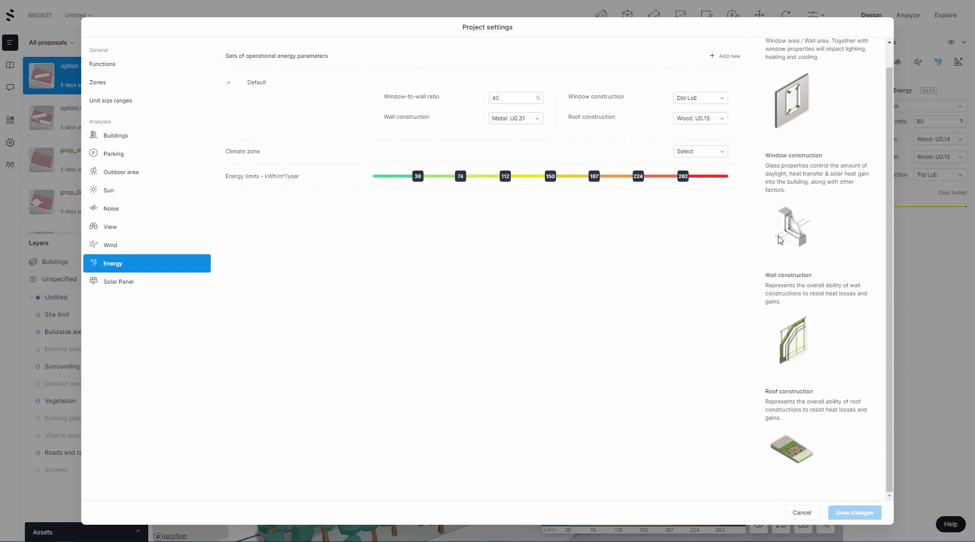
pyautogui.scroll(1, 849, 230)
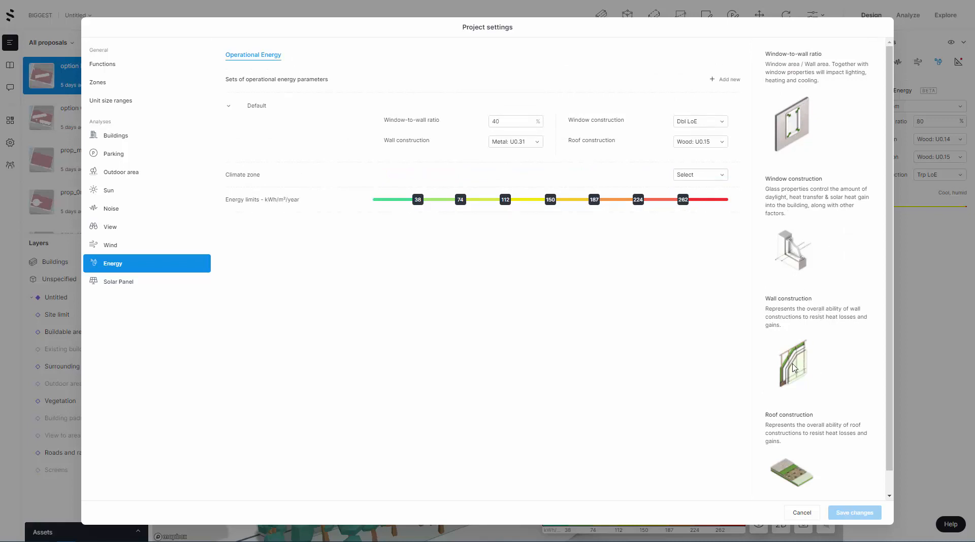
pyautogui.scroll(-1, 845, 463)
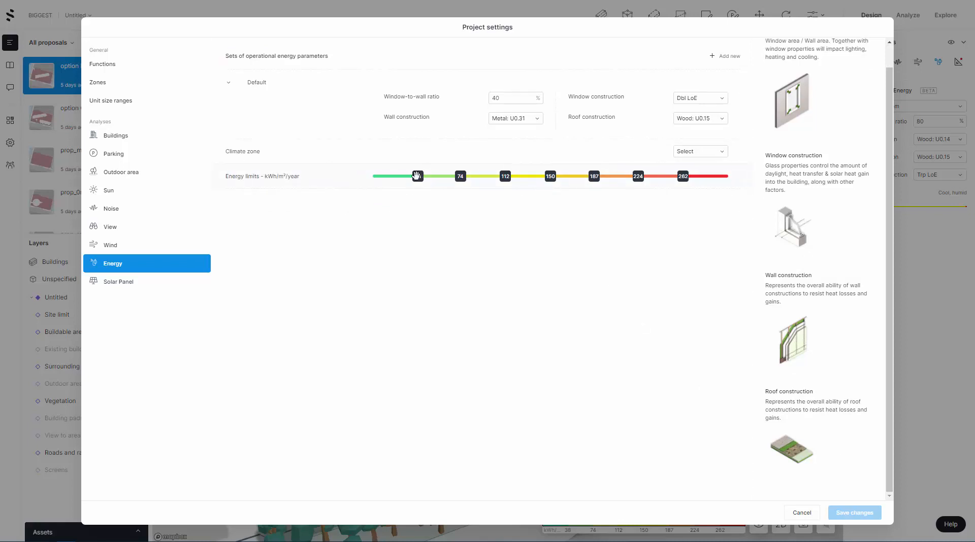
pyautogui.moveTo(682, 177); pyautogui.dragTo(729, 178)
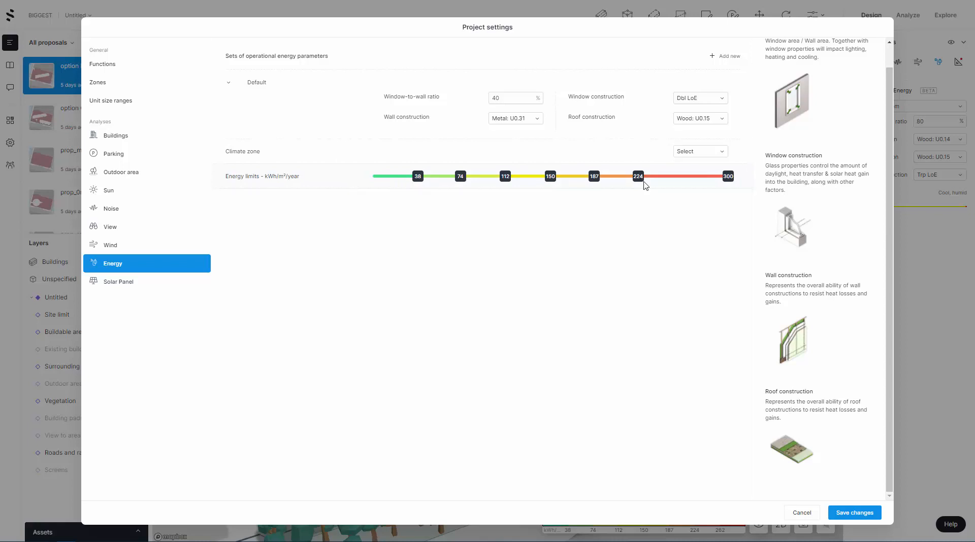
pyautogui.moveTo(418, 177); pyautogui.dragTo(366, 174)
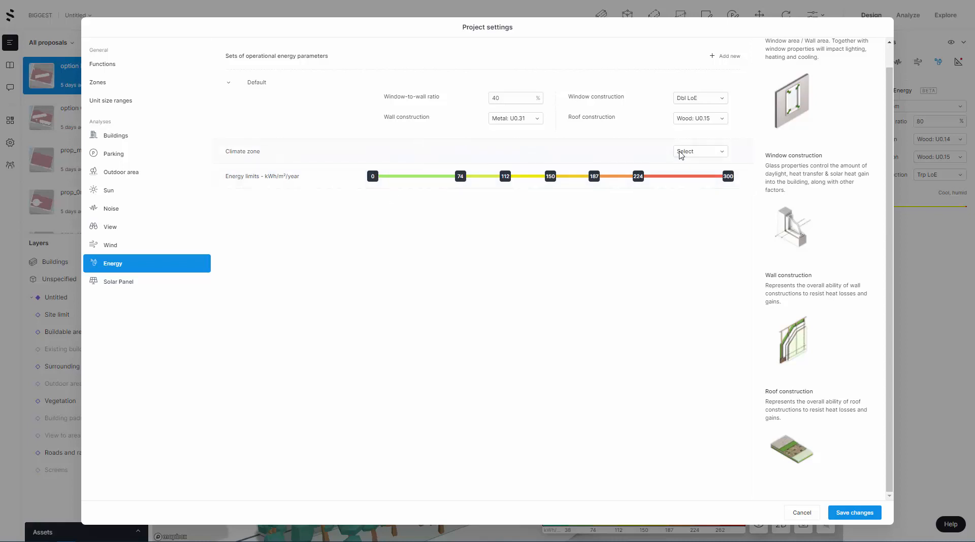
pyautogui.click(686, 152)
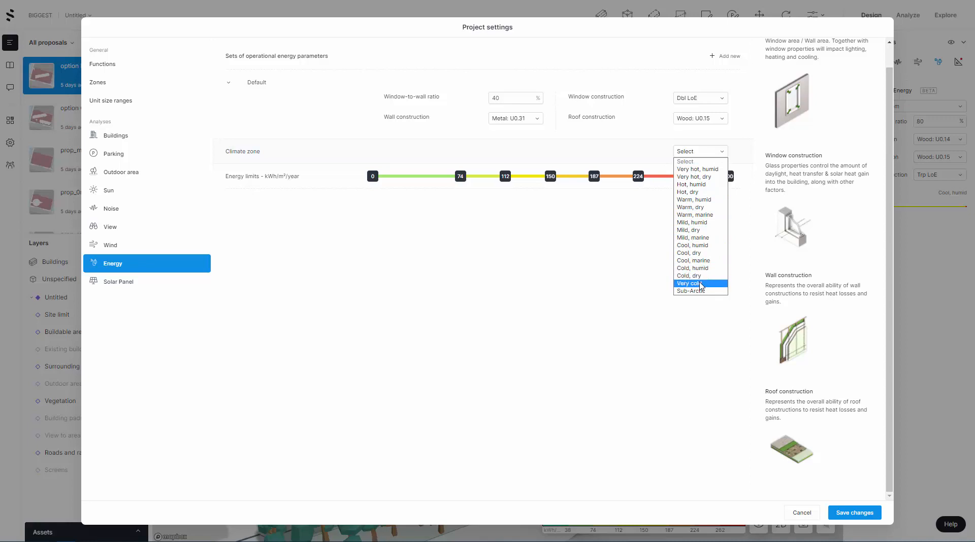
pyautogui.click(697, 285)
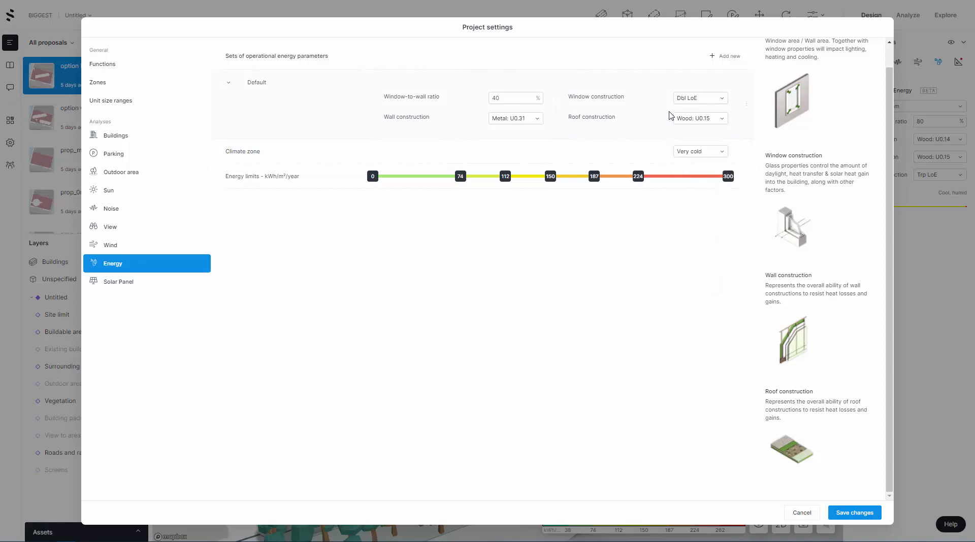
pyautogui.click(706, 121)
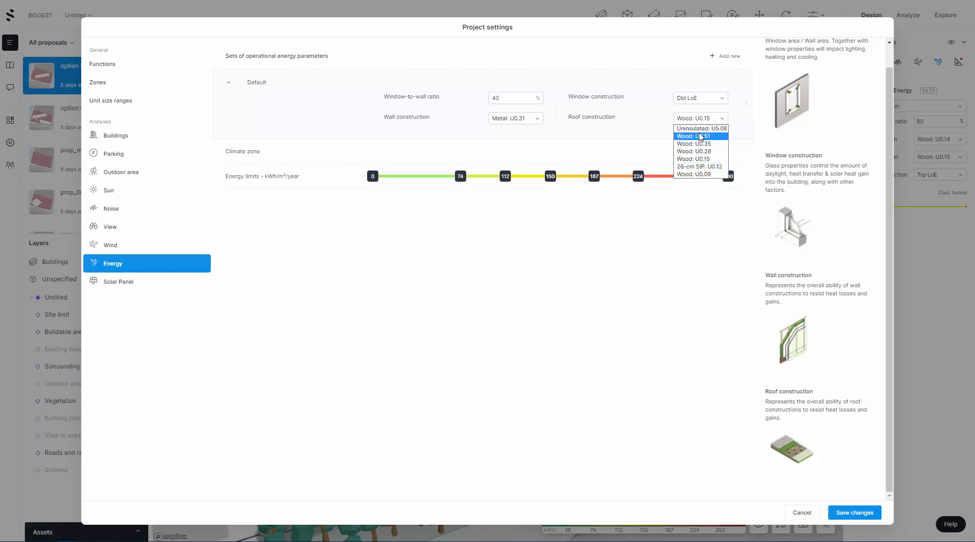
pyautogui.click(675, 82)
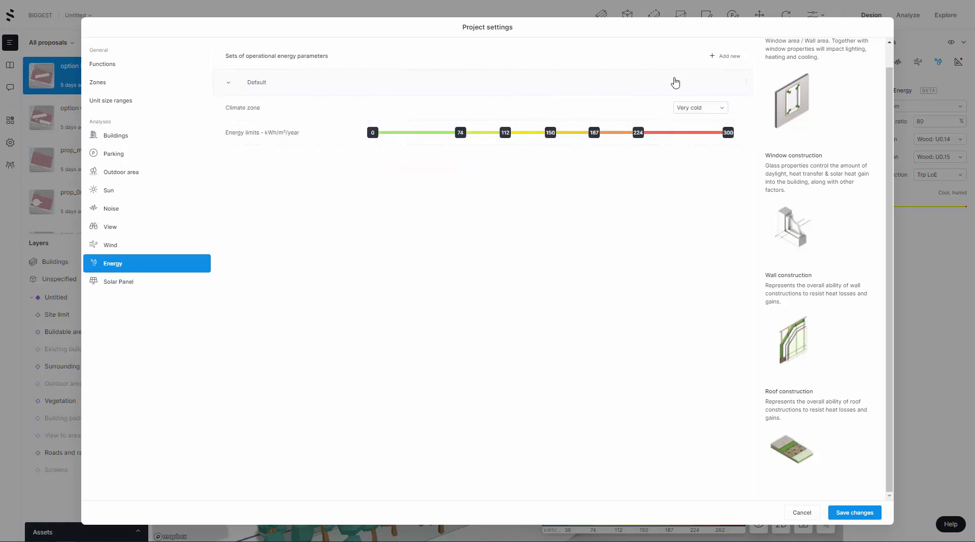
pyautogui.click(689, 92)
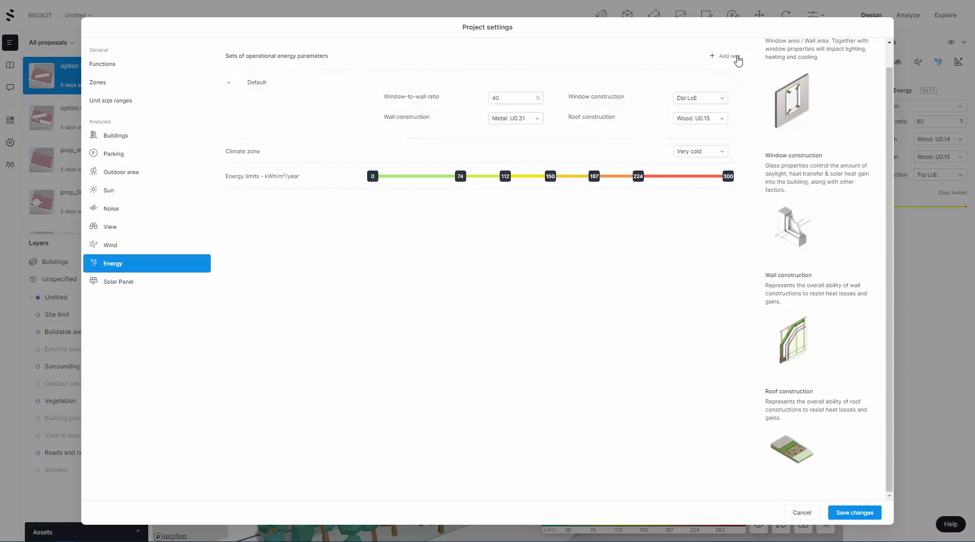
# - Add an operational energy parameter set named Very Cold with an 80% window-to-wall ratio and Trp LoE windows
pyautogui.click(736, 58)
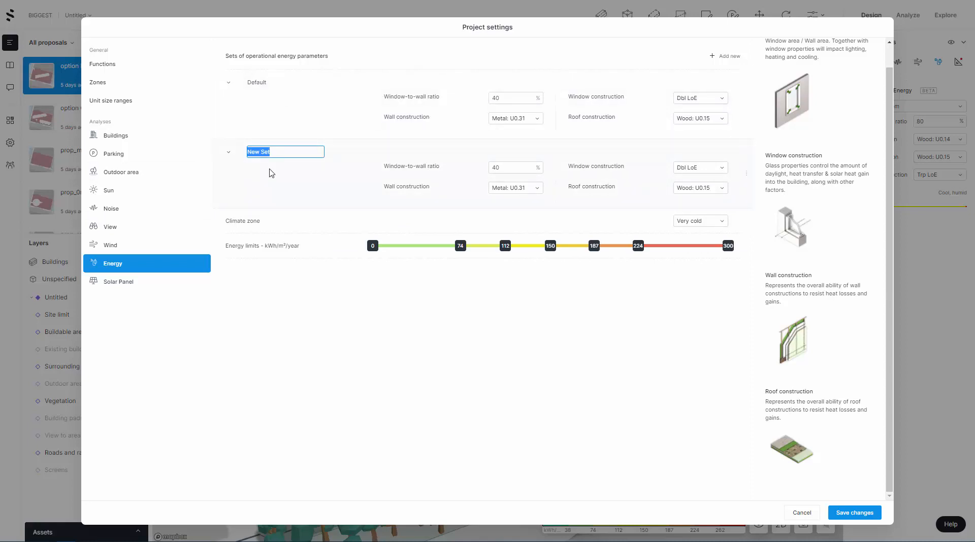
pyautogui.write('Very Cold')
pyautogui.press('Tab')
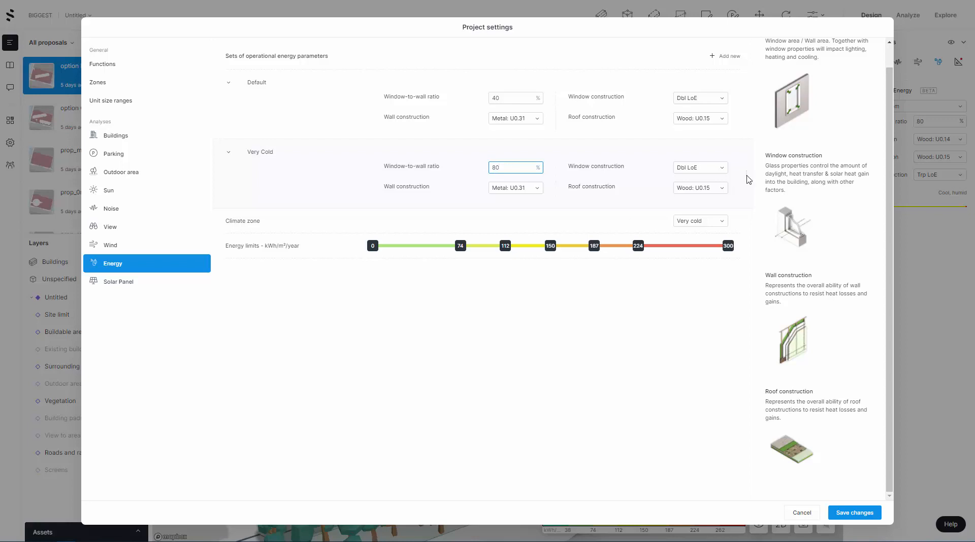
pyautogui.click(707, 171)
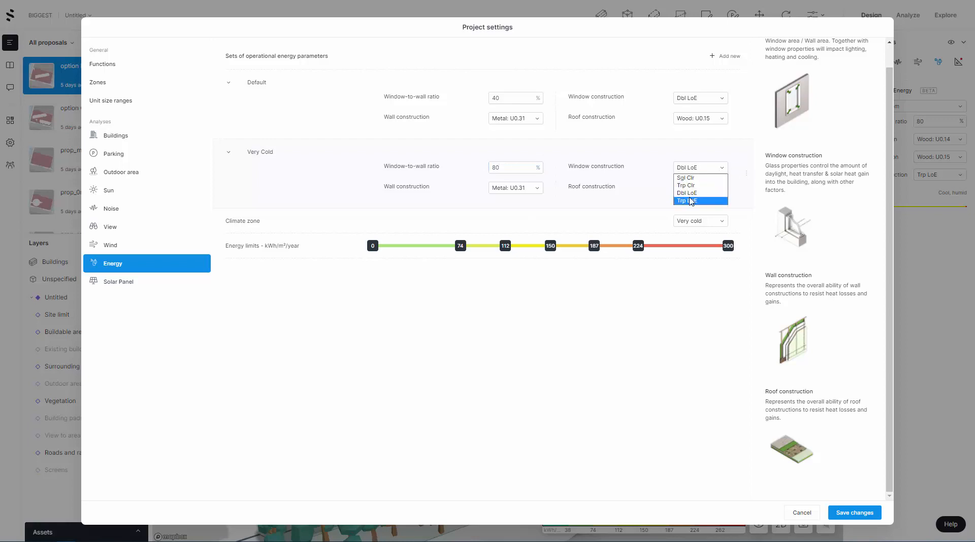
pyautogui.click(691, 201)
# - Set the Very Cold set's wall construction to 35.5-cm ICF: U0.06 and roof construction to Wood: U0.09, saving the project settings
pyautogui.click(497, 189)
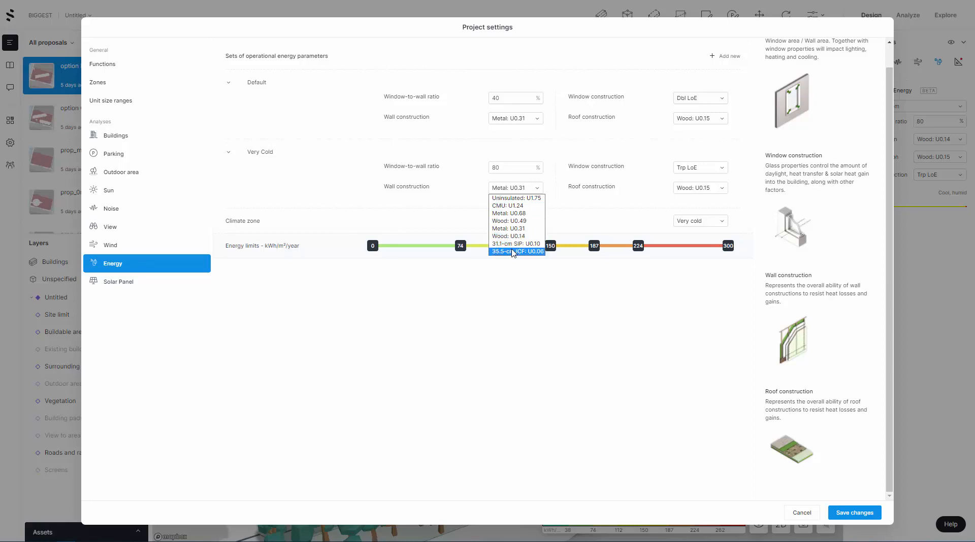
pyautogui.click(513, 251)
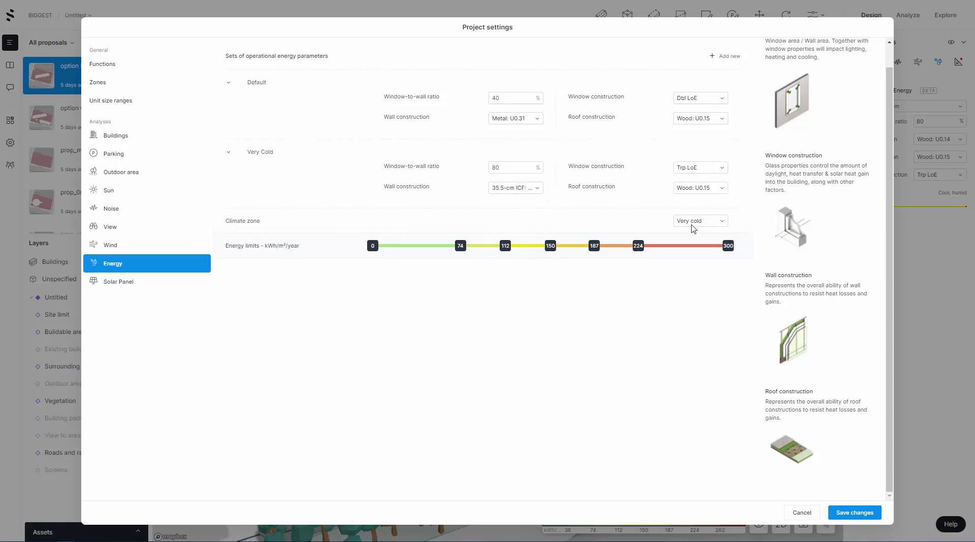
pyautogui.click(698, 190)
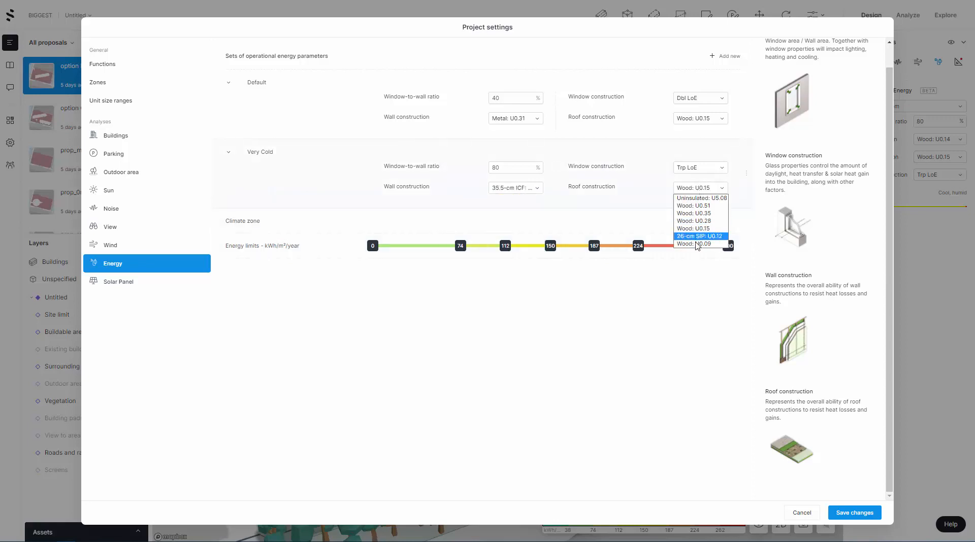
pyautogui.click(694, 230)
pyautogui.click(693, 224)
pyautogui.click(693, 224)
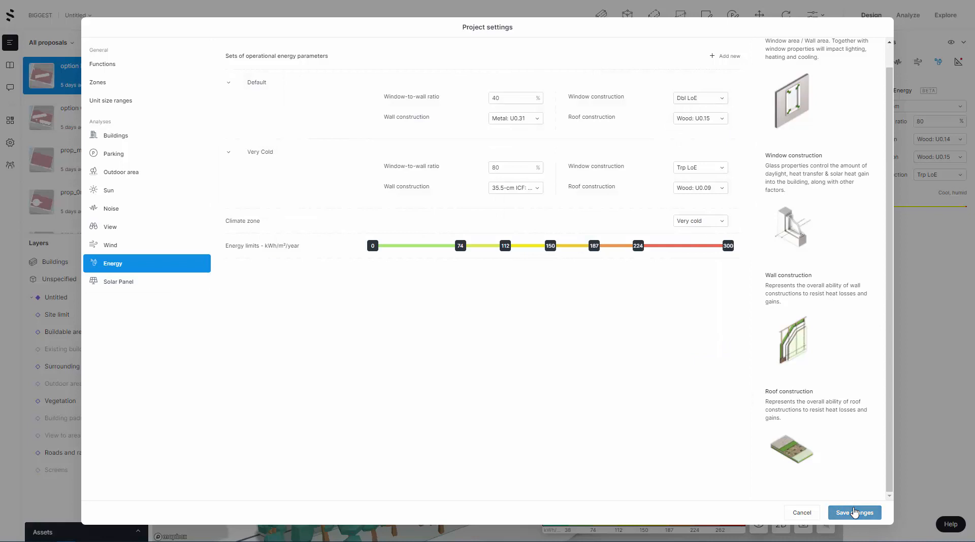
pyautogui.click(876, 517)
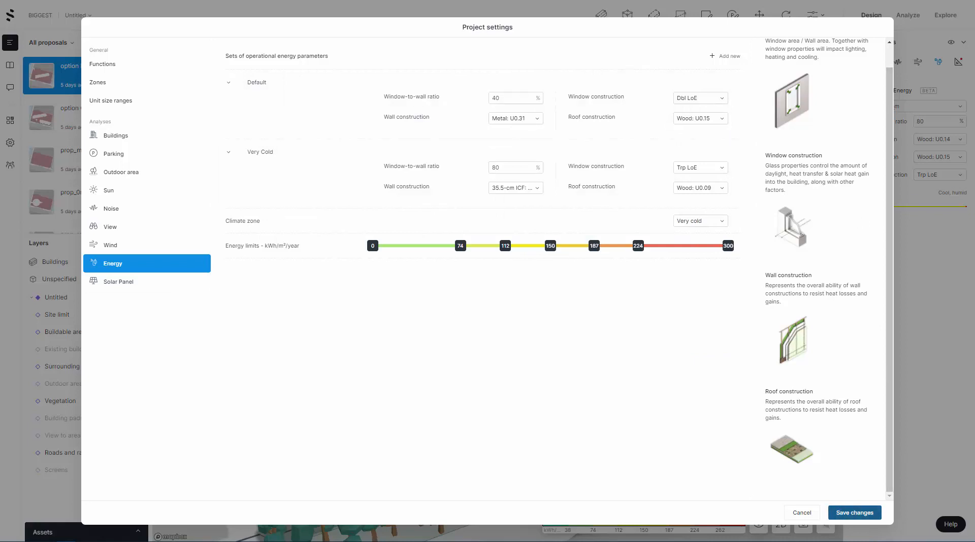
pyautogui.click(865, 514)
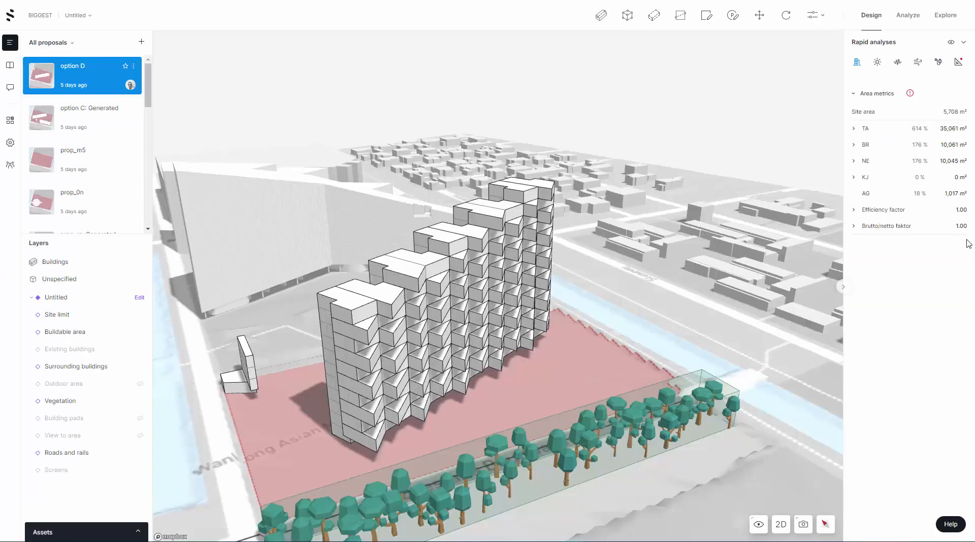
# - View the operational energy analysis of option D with the Very Cold set and with the Default set
pyautogui.click(939, 62)
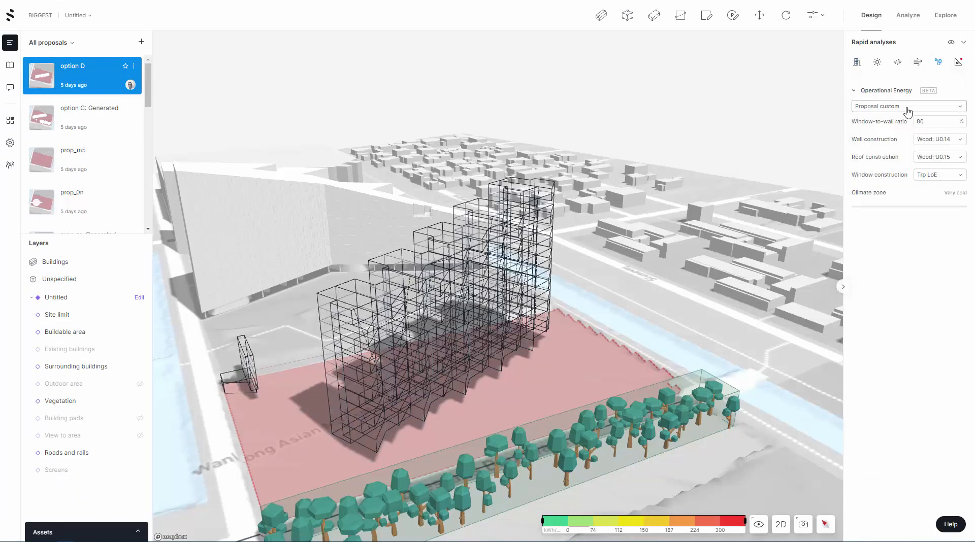
pyautogui.click(909, 106)
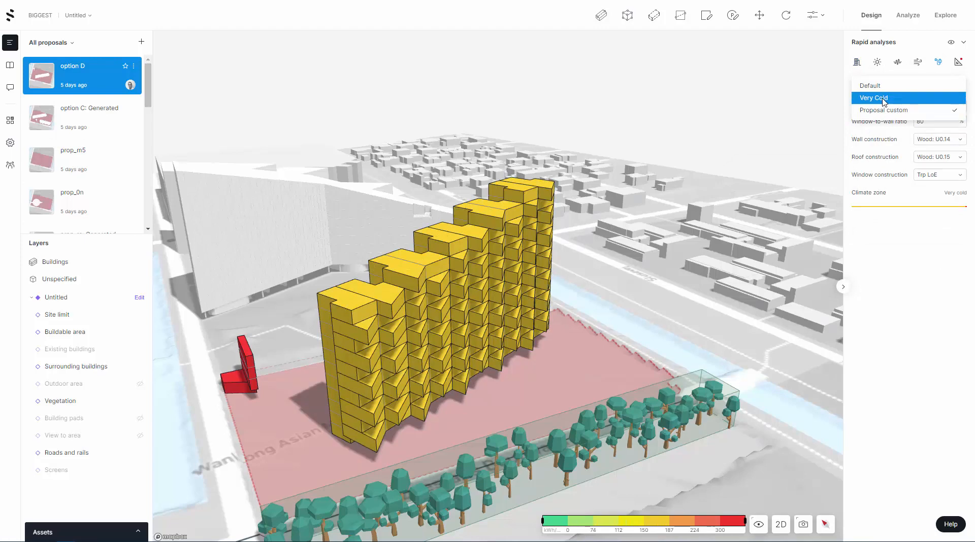
pyautogui.click(884, 99)
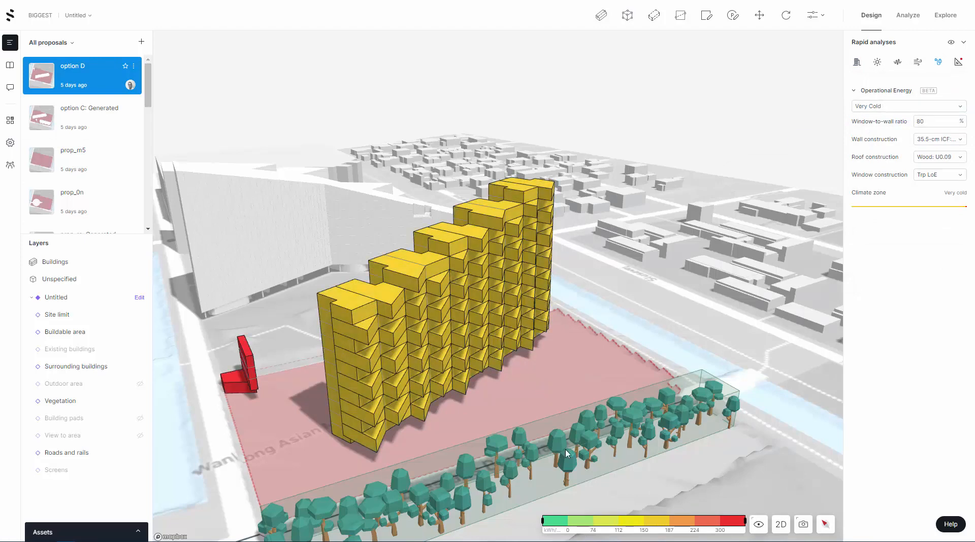
pyautogui.click(908, 107)
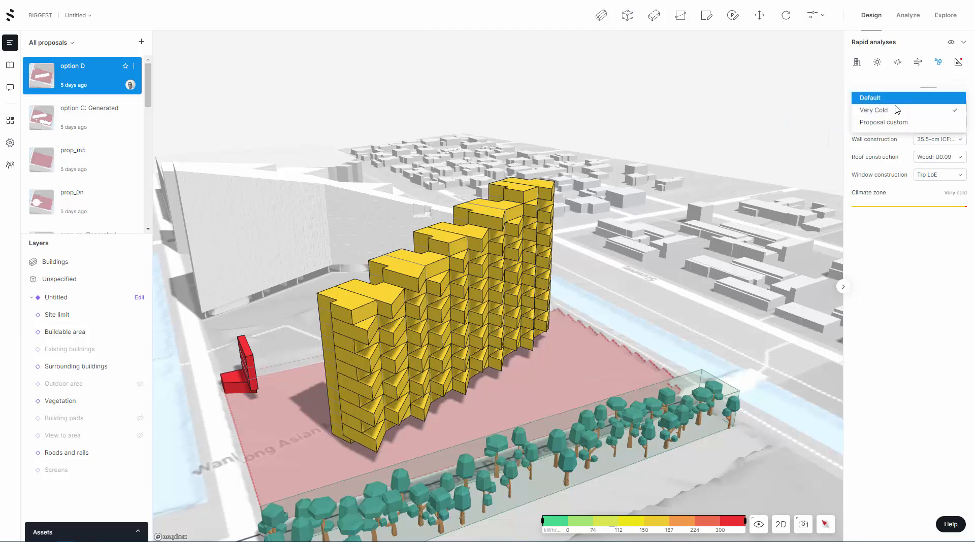
pyautogui.click(877, 101)
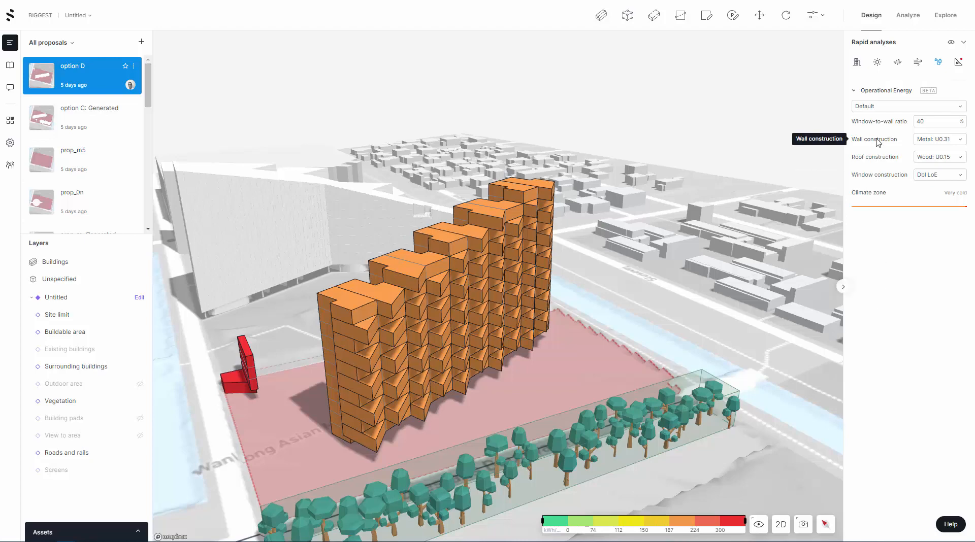
# - Switch the energy analysis to Proposal custom, with Uninsulated wall and roof constructions and Sgl Clr windows
pyautogui.click(879, 107)
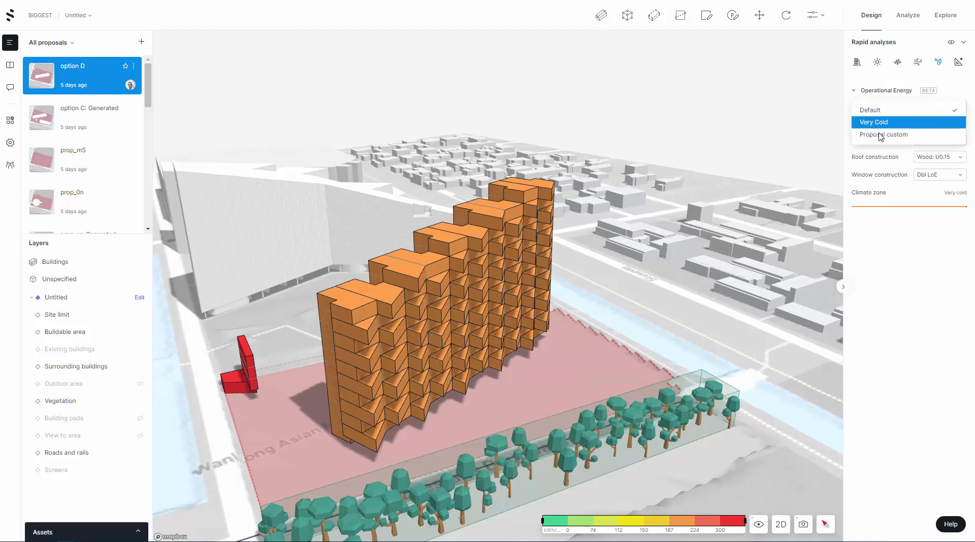
pyautogui.click(880, 135)
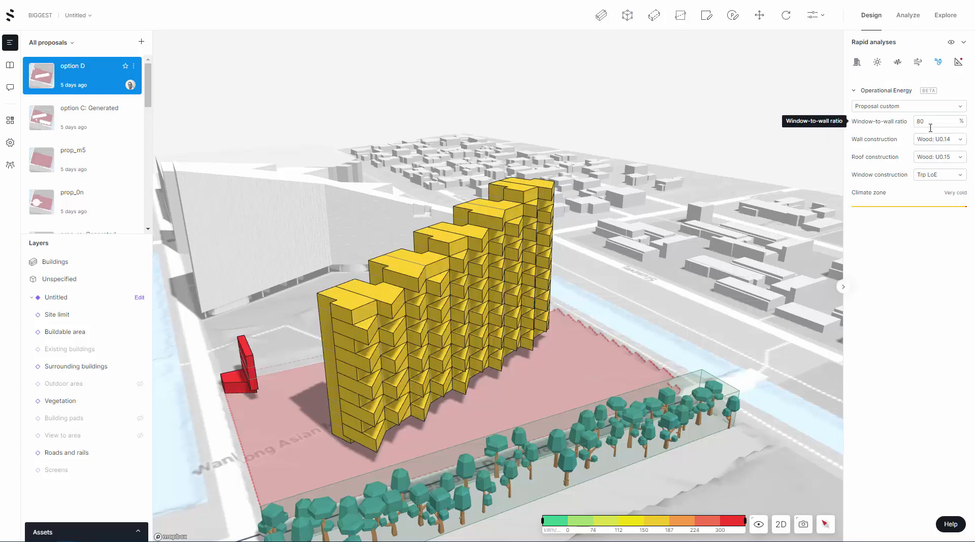
pyautogui.click(930, 144)
pyautogui.click(931, 77)
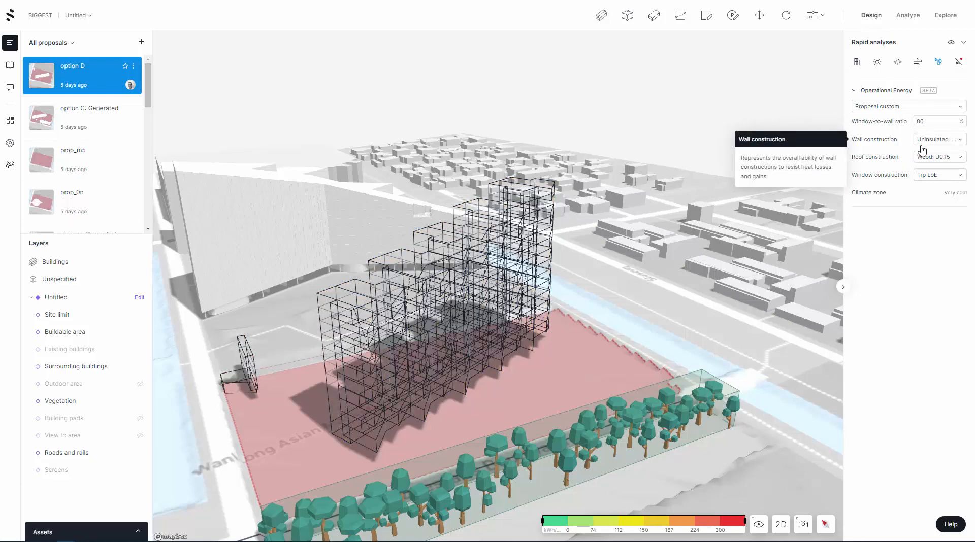
pyautogui.click(925, 153)
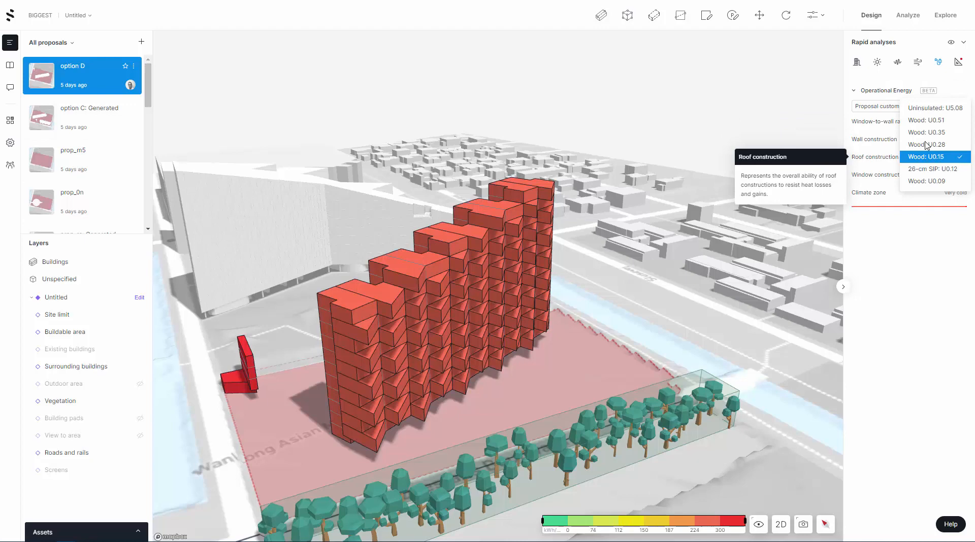
pyautogui.click(934, 105)
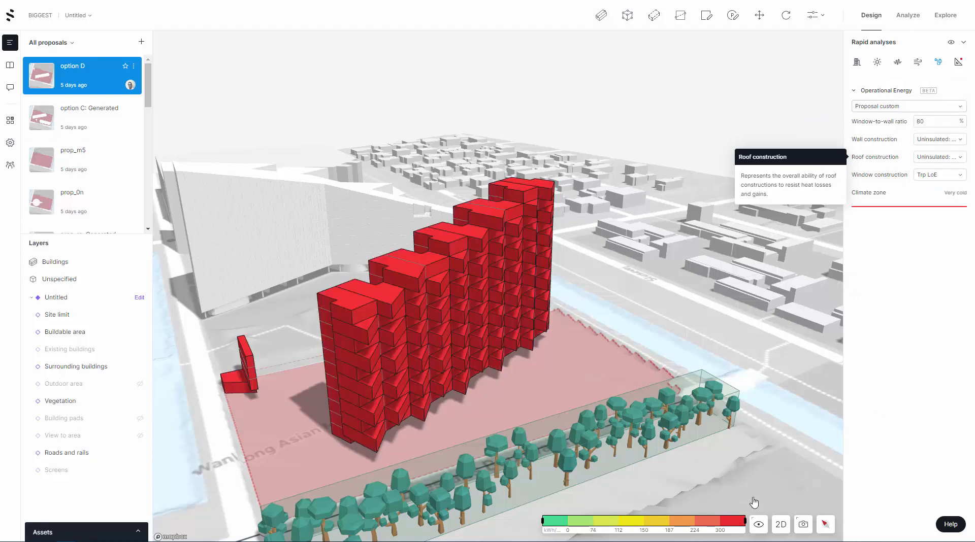
pyautogui.click(924, 175)
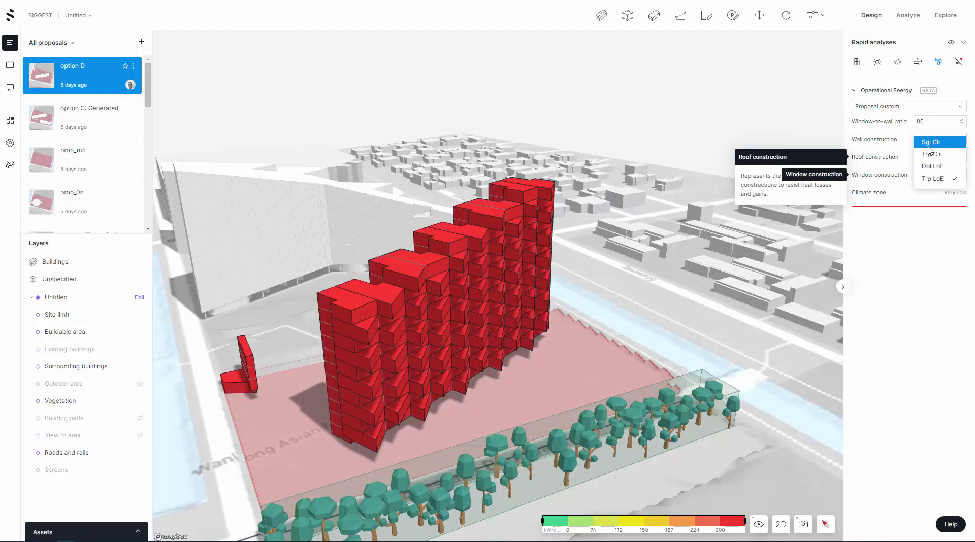
pyautogui.click(930, 142)
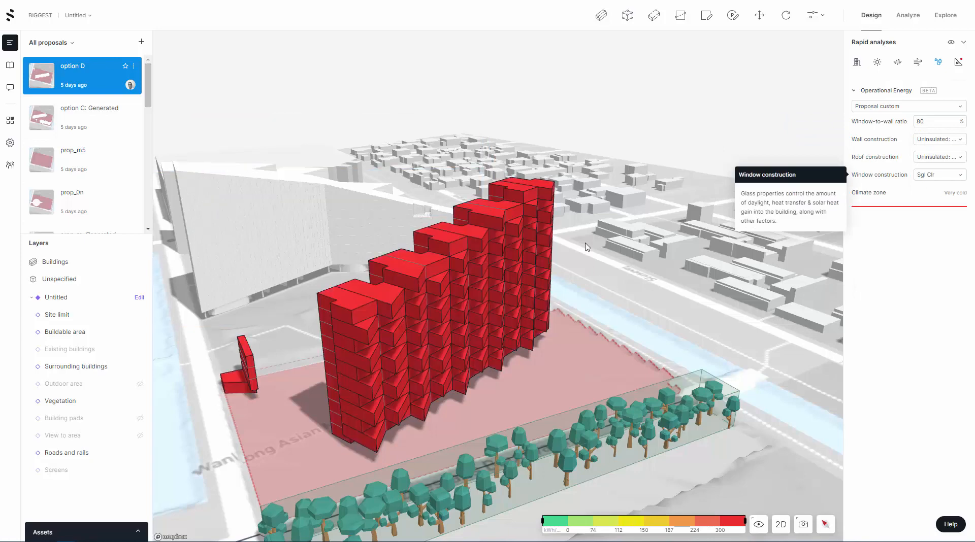
# - Test window-to-wall ratios of 10% and 60% in option D's operational energy analysis and return the ratio to 80%
pyautogui.click(884, 127)
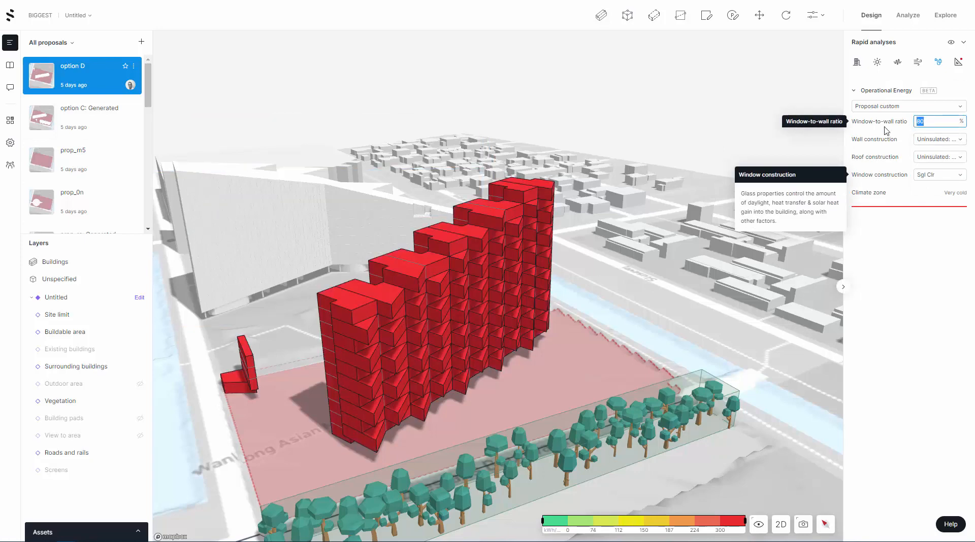
pyautogui.write('10')
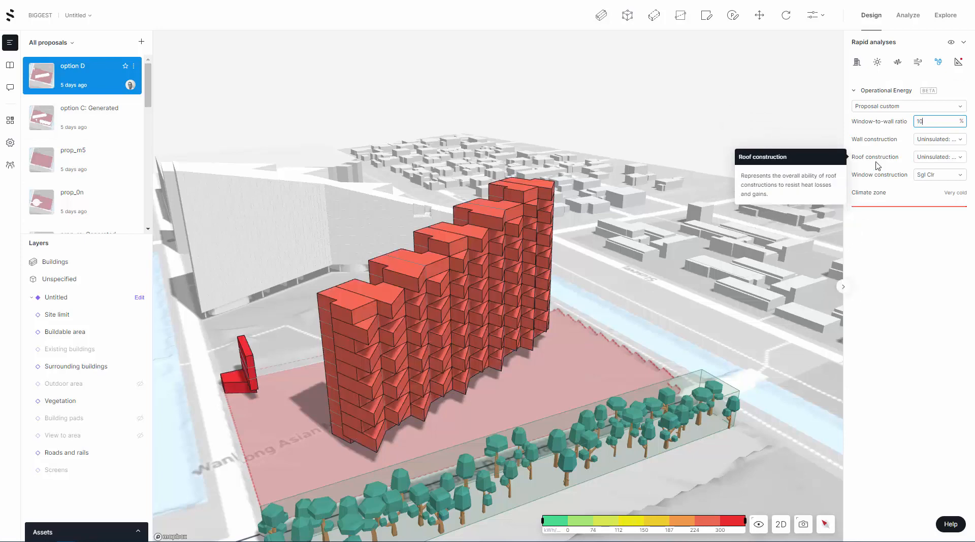
pyautogui.click(872, 127)
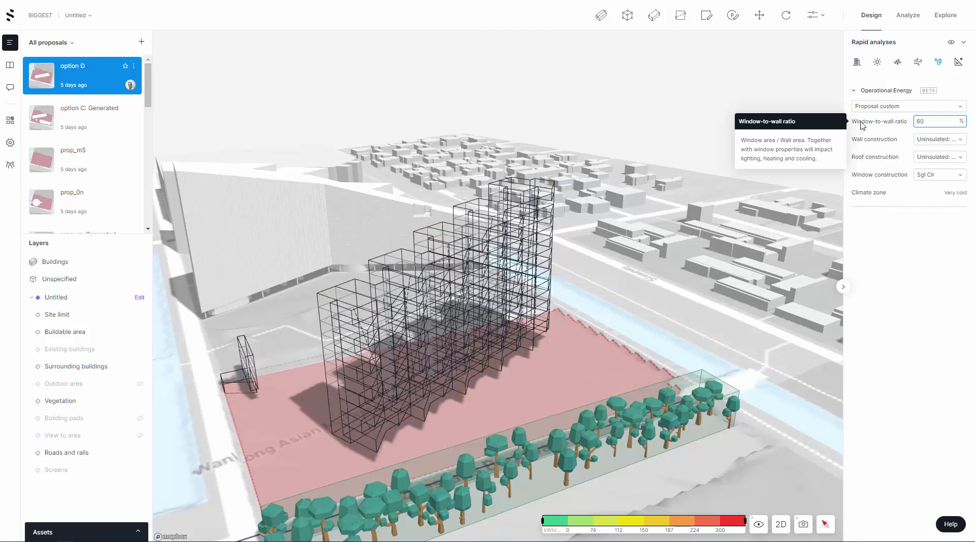
pyautogui.moveTo(925, 122); pyautogui.dragTo(838, 126)
pyautogui.write('80')
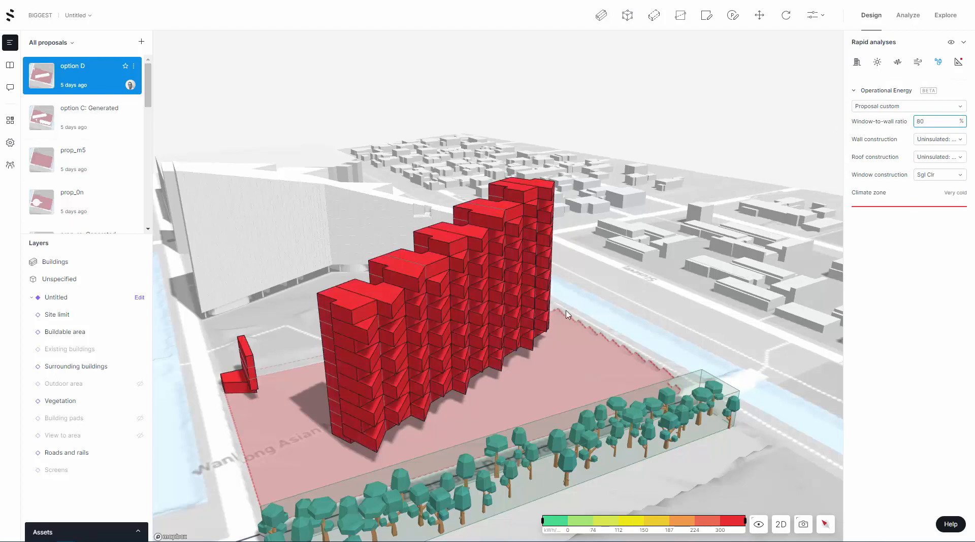
pyautogui.moveTo(573, 337); pyautogui.dragTo(561, 335)
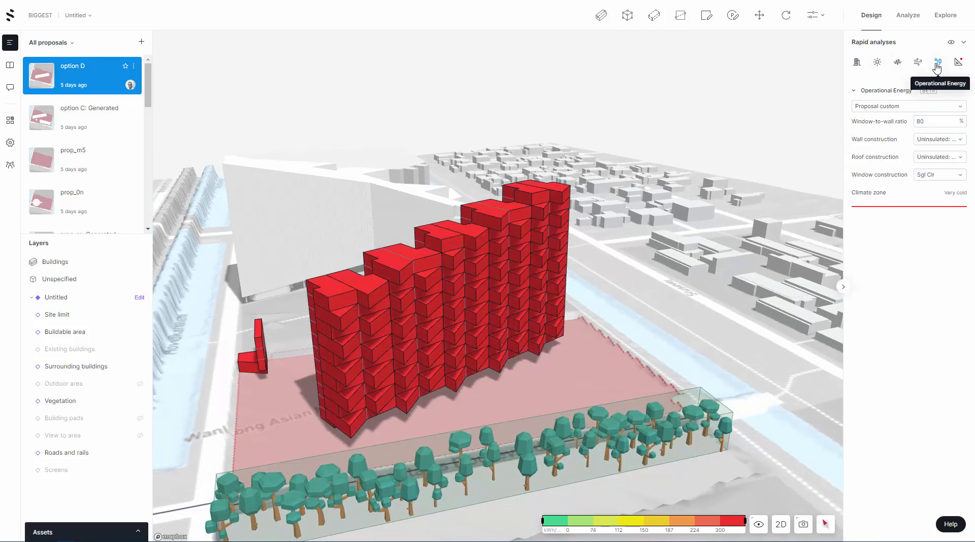
pyautogui.moveTo(937, 67)
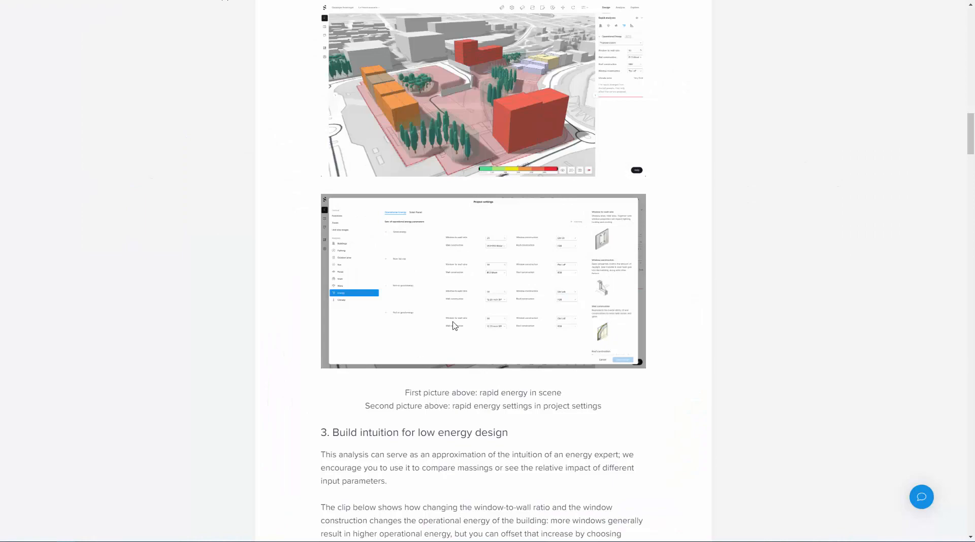
# - Review the rapid energy analysis help article, from interpreting results through low energy design to the customizable wall, roof and window parameters
pyautogui.scroll(1, 460, 279)
pyautogui.scroll(4, 460, 280)
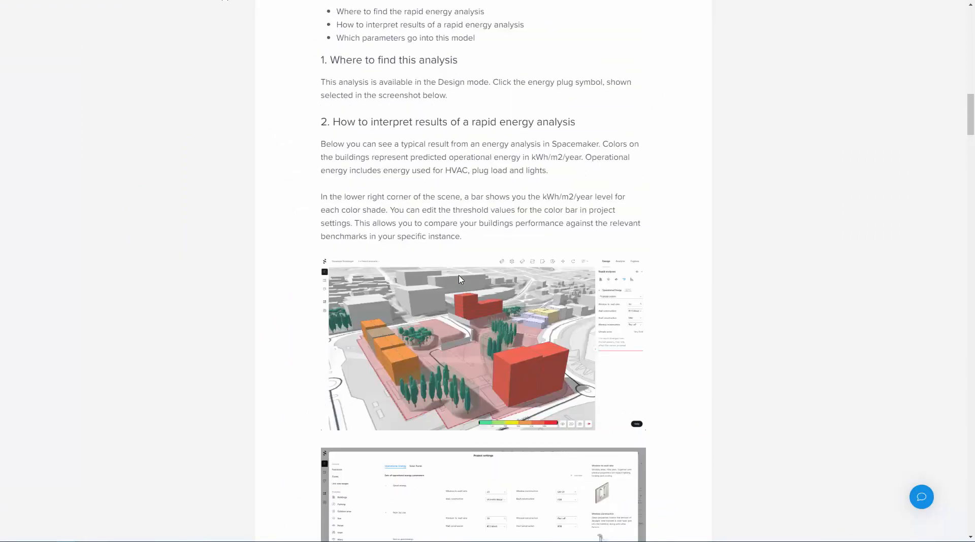
pyautogui.scroll(5, 460, 280)
pyautogui.scroll(-17, 460, 280)
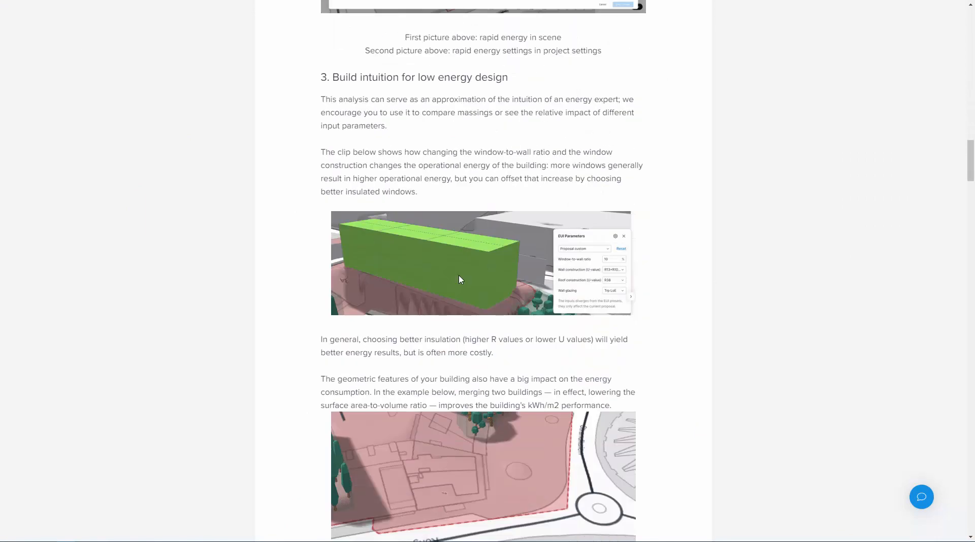
pyautogui.scroll(-14, 460, 279)
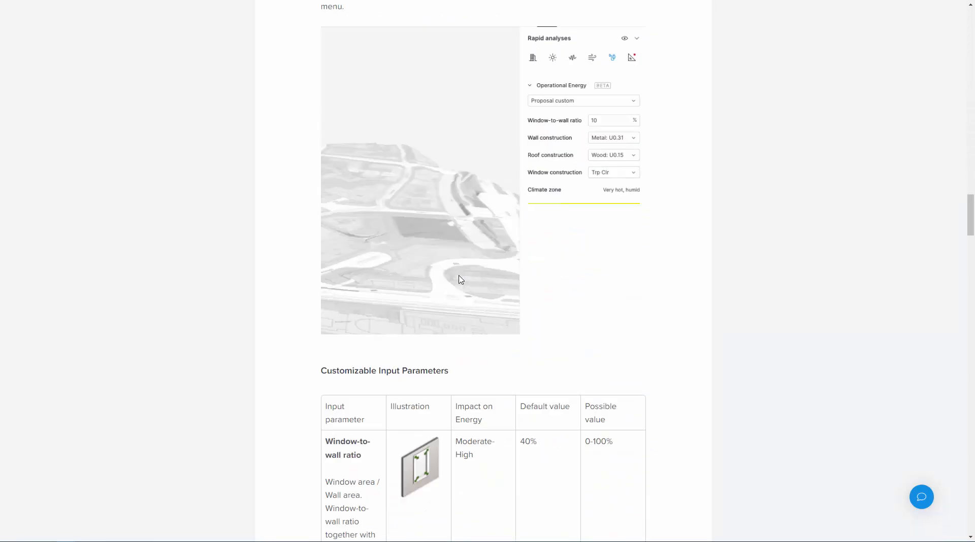
pyautogui.scroll(-12, 460, 279)
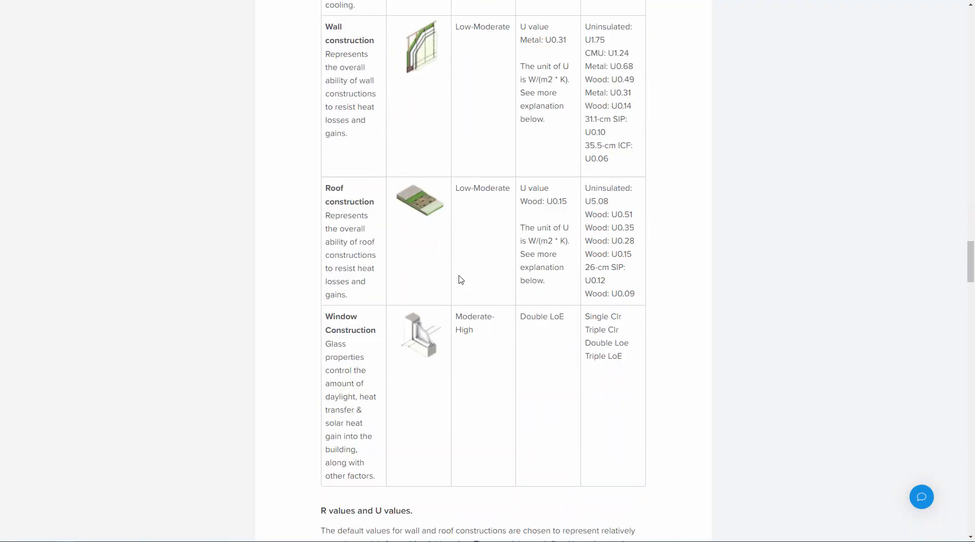